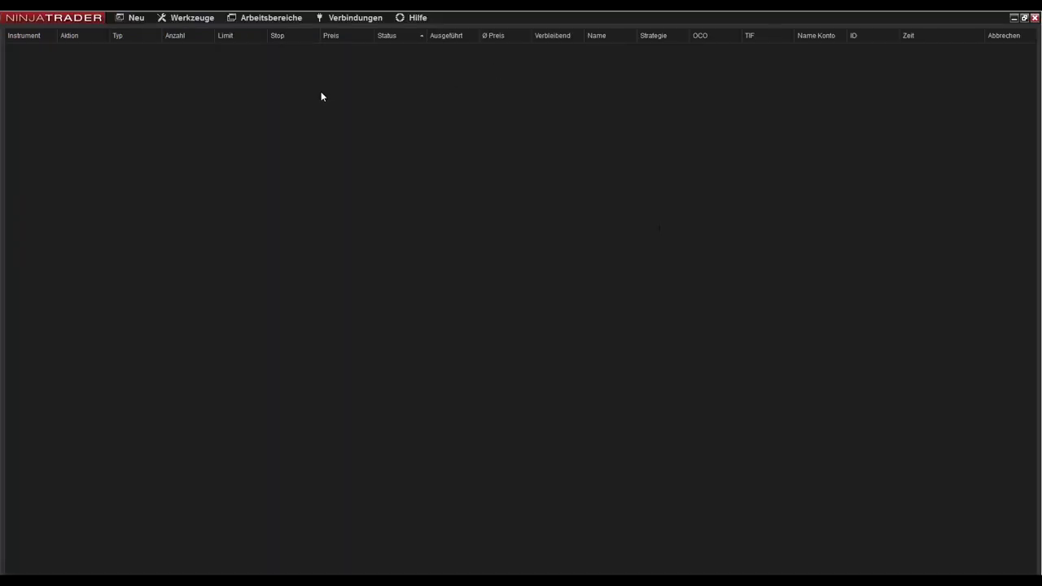
- Open the Strategy Builder and start a new strategy from its welcome page
left_click(135, 18)
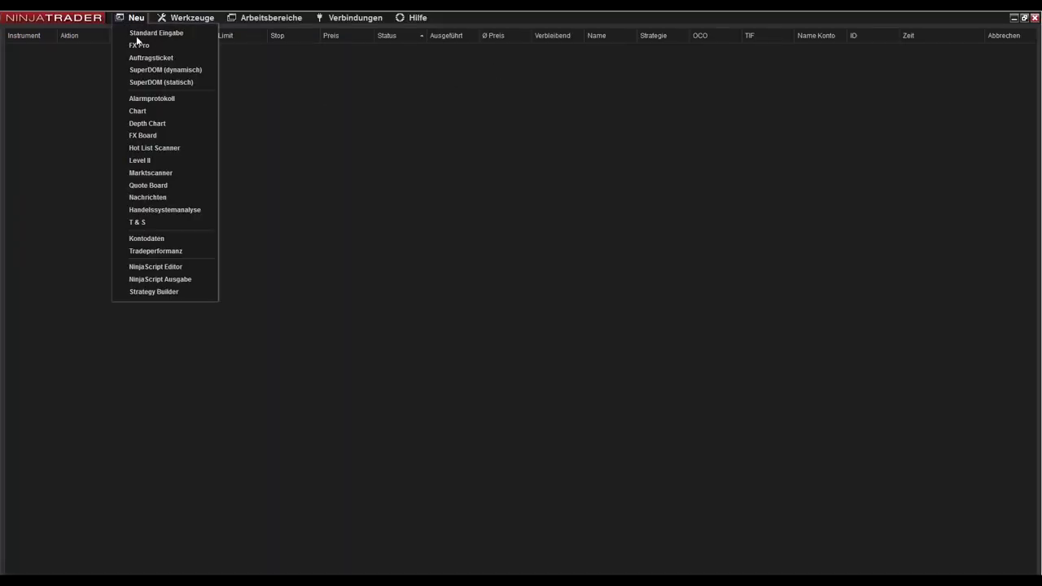
left_click(162, 293)
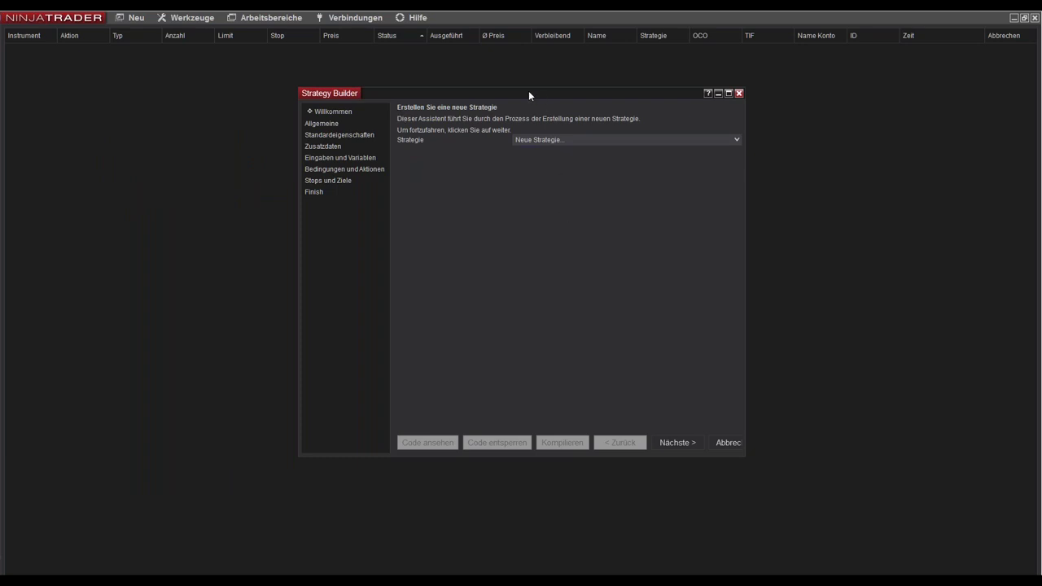
left_click_drag(529, 90, 490, 91)
left_click(506, 141)
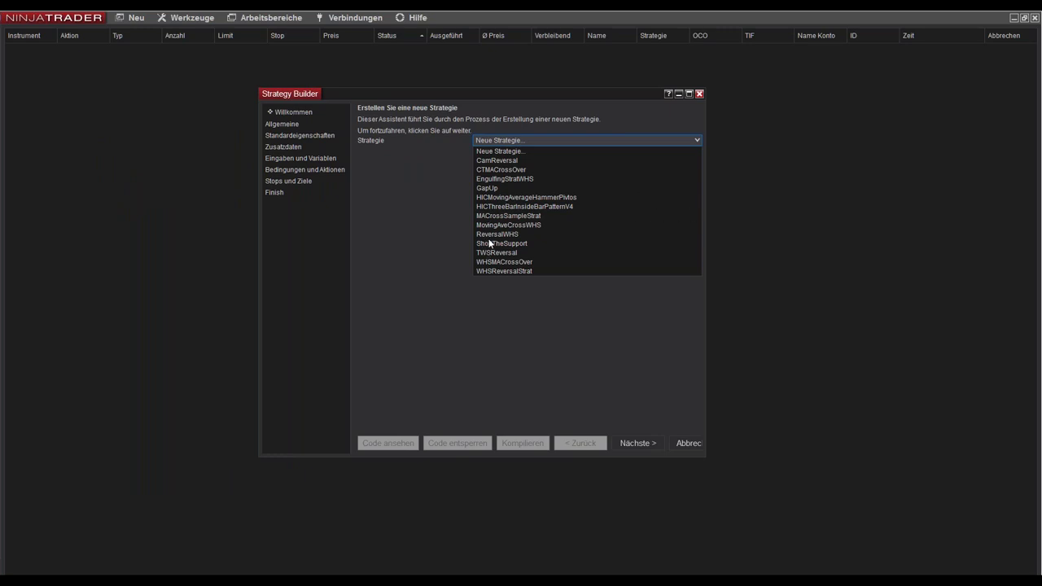
left_click(491, 143)
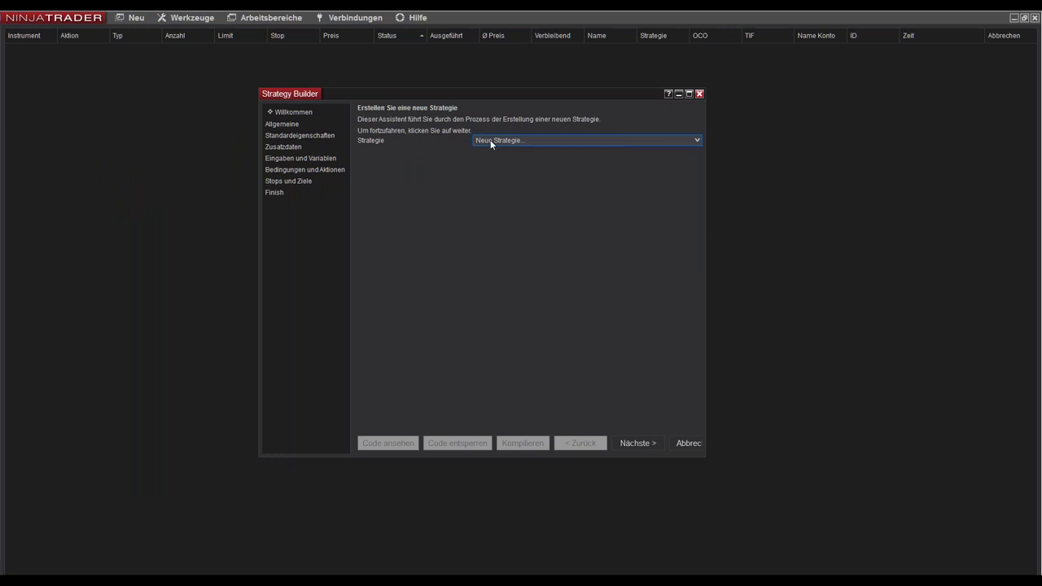
left_click(632, 439)
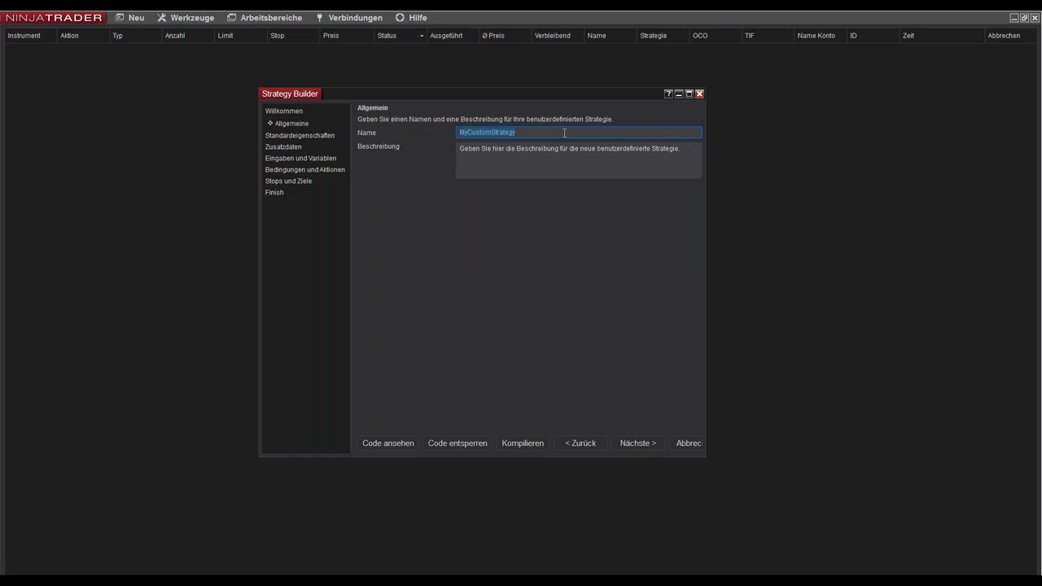
- Name the strategy CapTraderReversalStrat and proceed to the inputs and variables page, keeping the default properties and adding no extra data series
type("CapTraderReversalStrat")
left_click(640, 444)
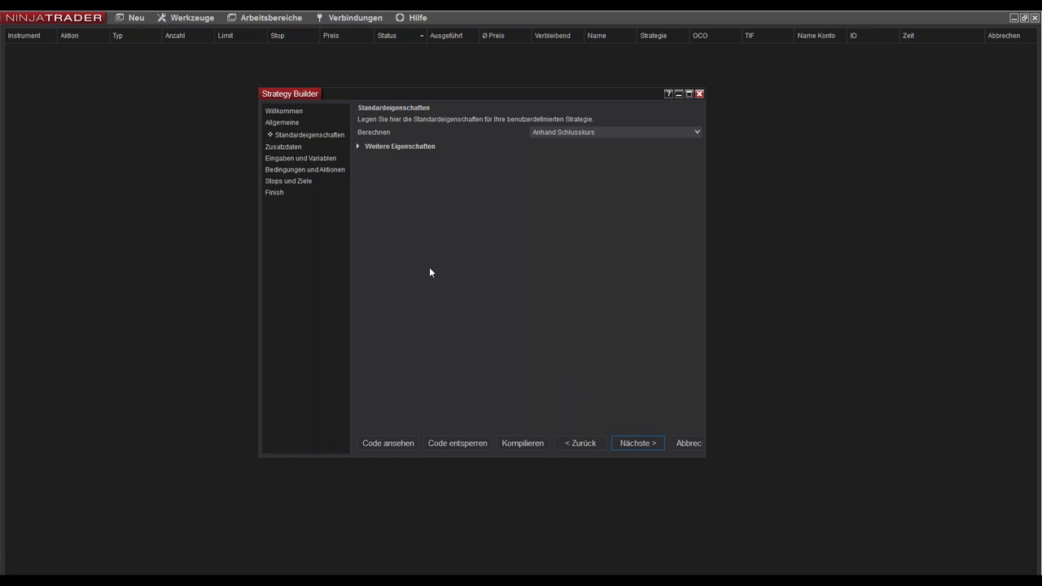
left_click(358, 144)
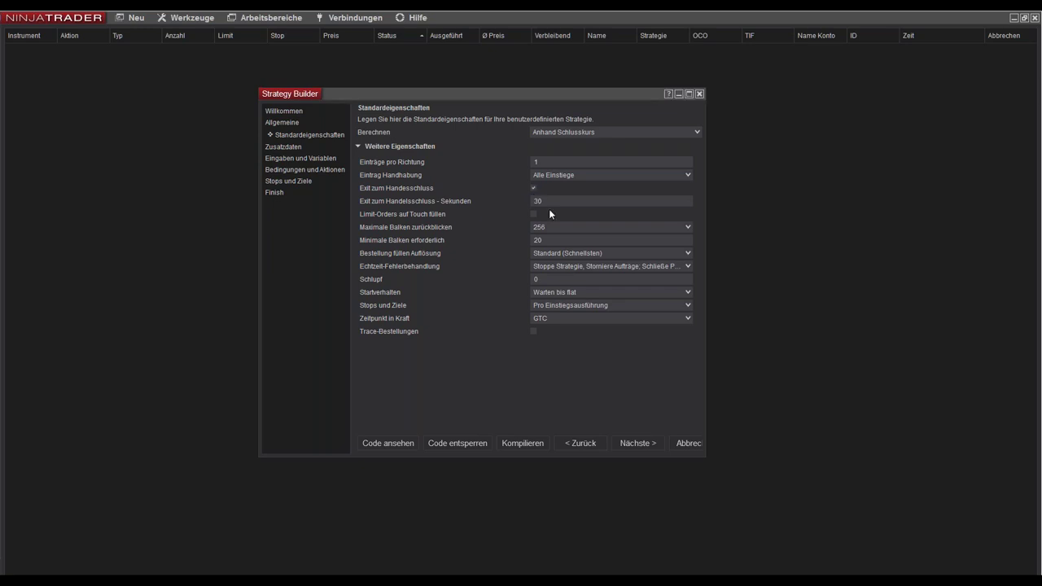
left_click(634, 443)
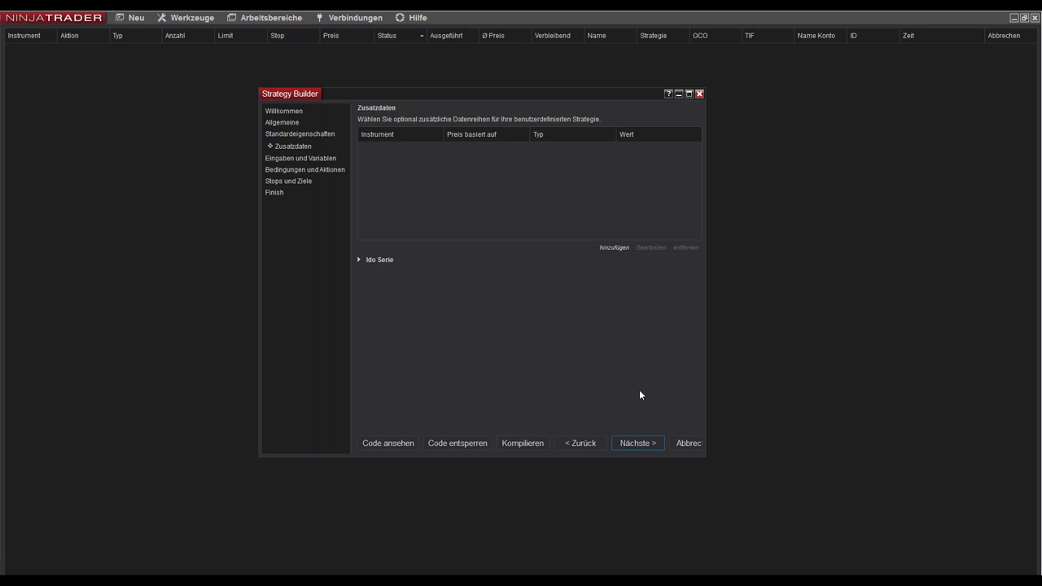
left_click(629, 443)
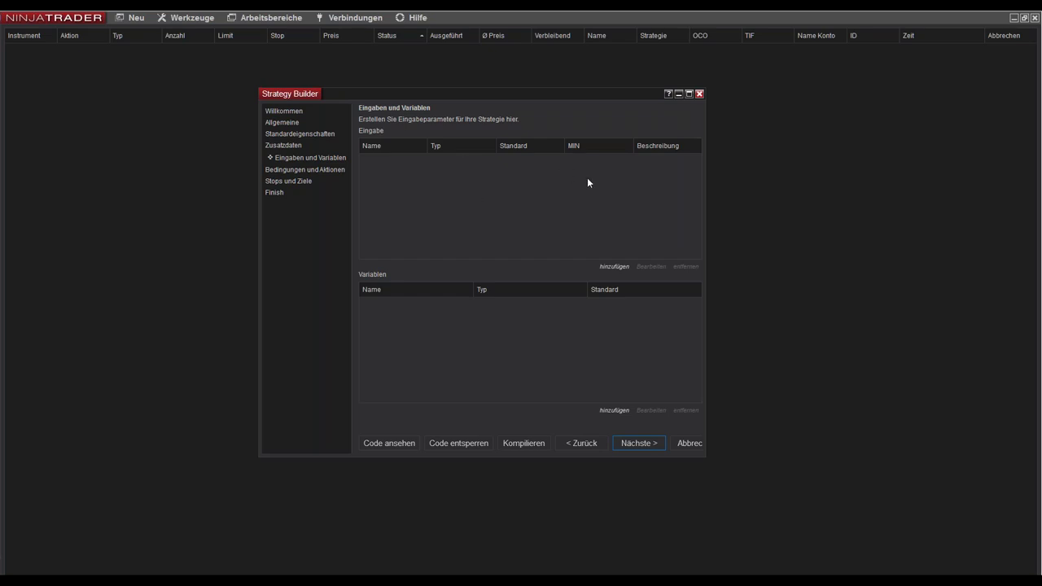
- Add an input parameter PosSize of type int with default 100 and minimum 1
left_click(615, 268)
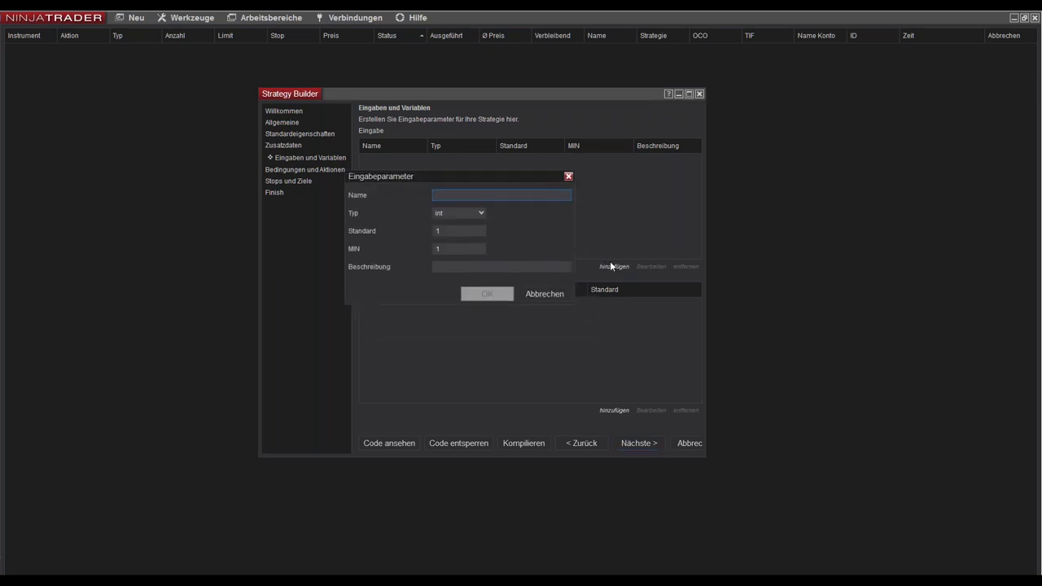
left_click_drag(446, 176, 473, 176)
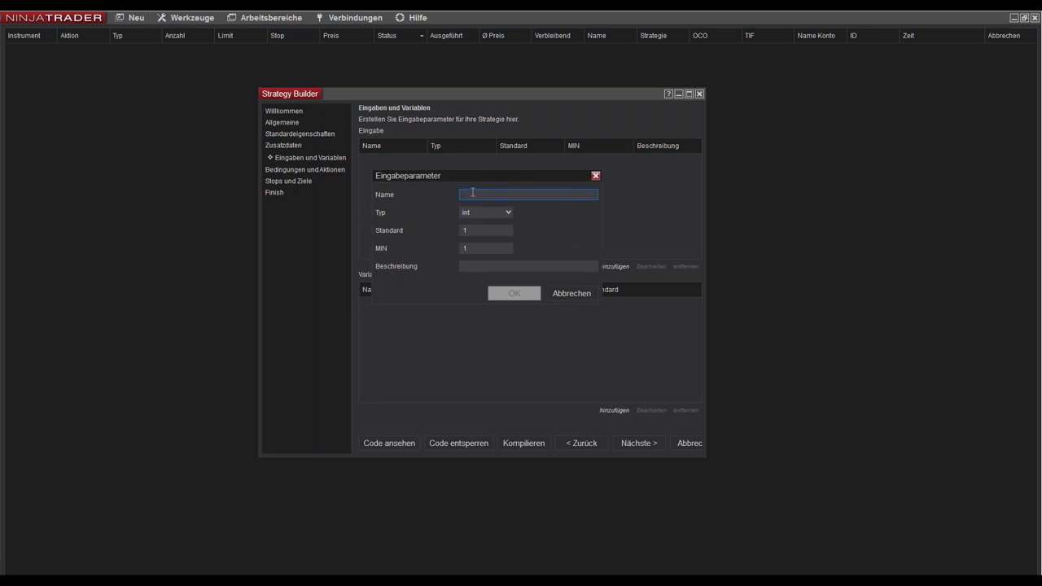
type("PosSize")
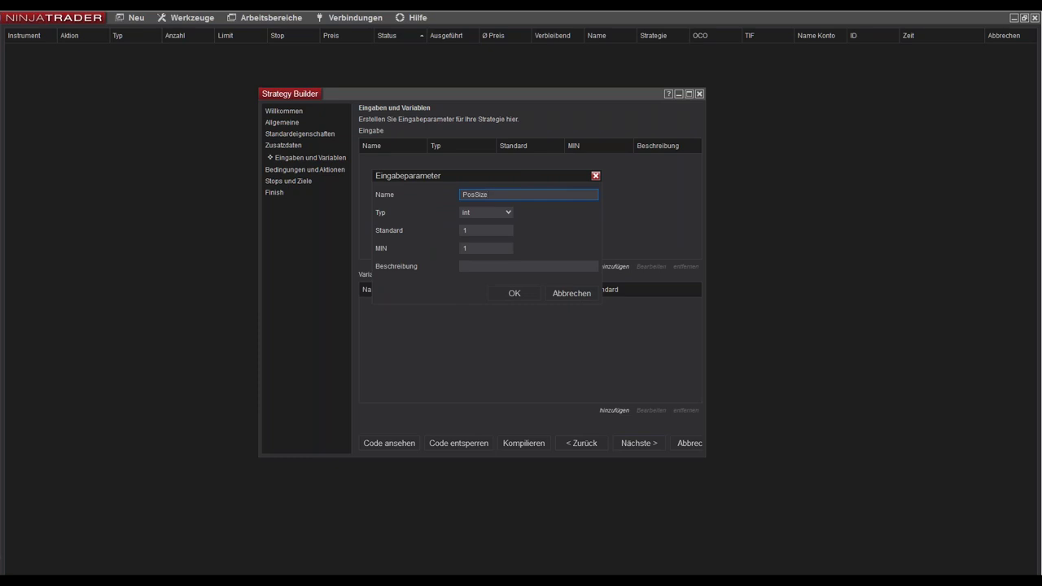
left_click(486, 231)
type("100")
left_click(472, 249)
left_click(513, 294)
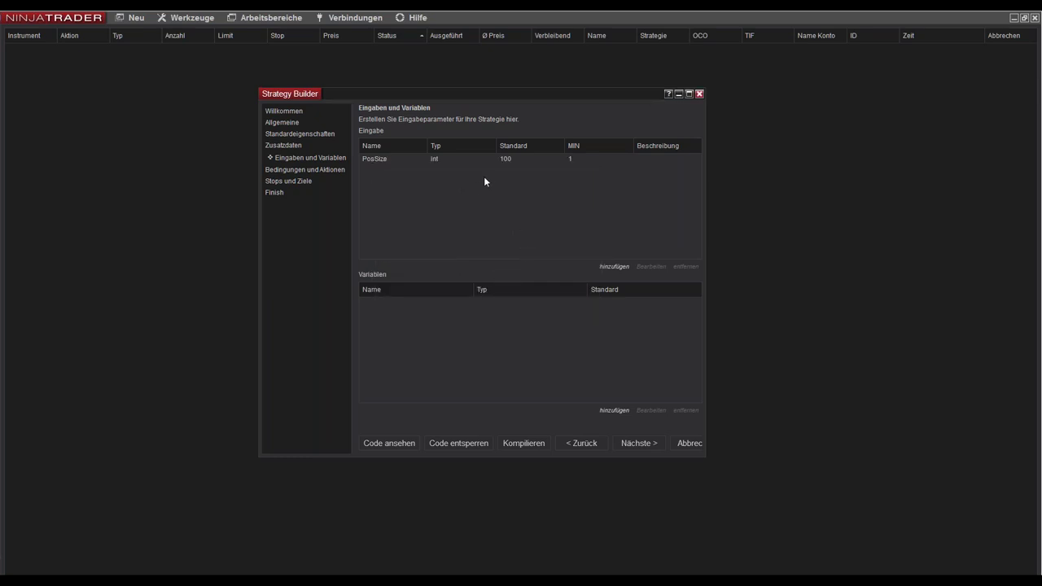
- Add an input parameter TradeStartTime of type time with default 10:15 AM
left_click(610, 267)
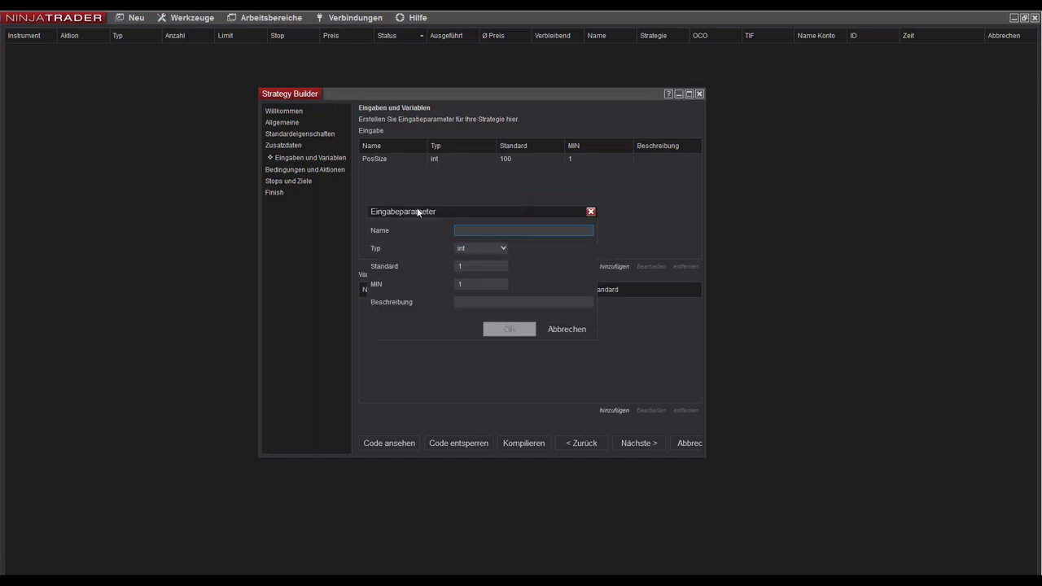
left_click_drag(417, 212, 421, 185)
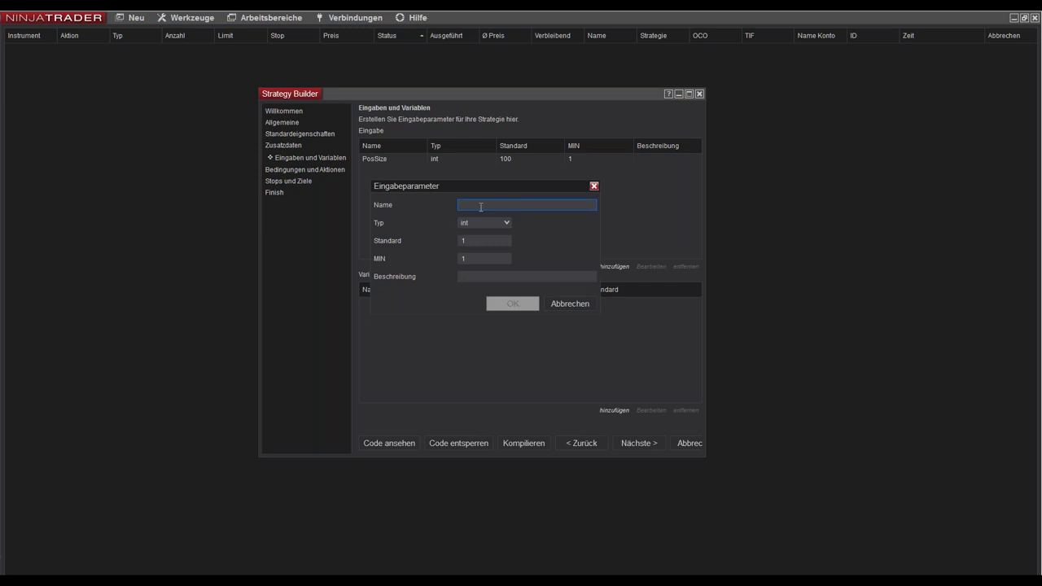
type("Trade")
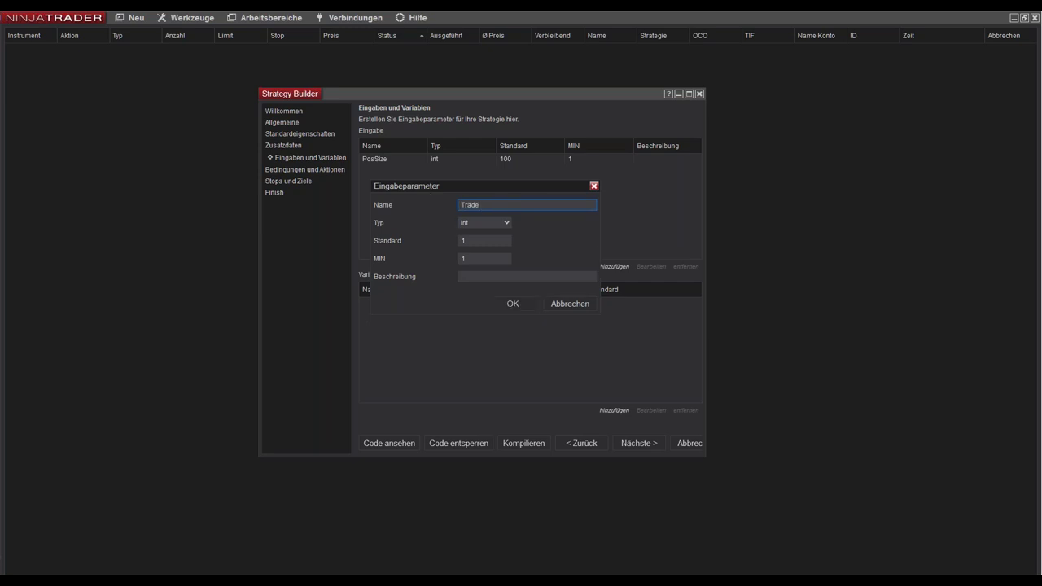
type("StartTime")
left_click(493, 222)
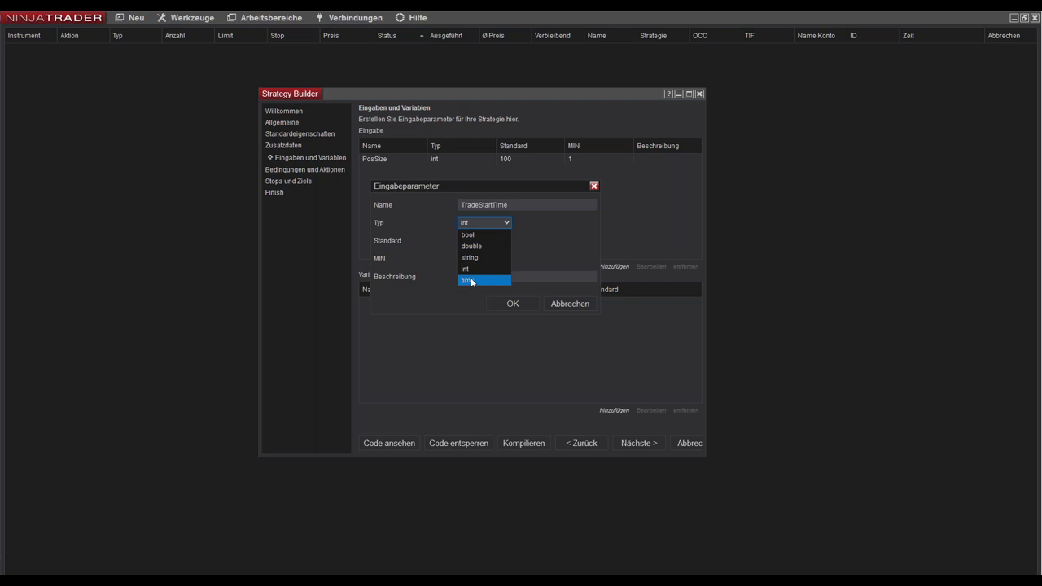
left_click(473, 281)
left_click(474, 242)
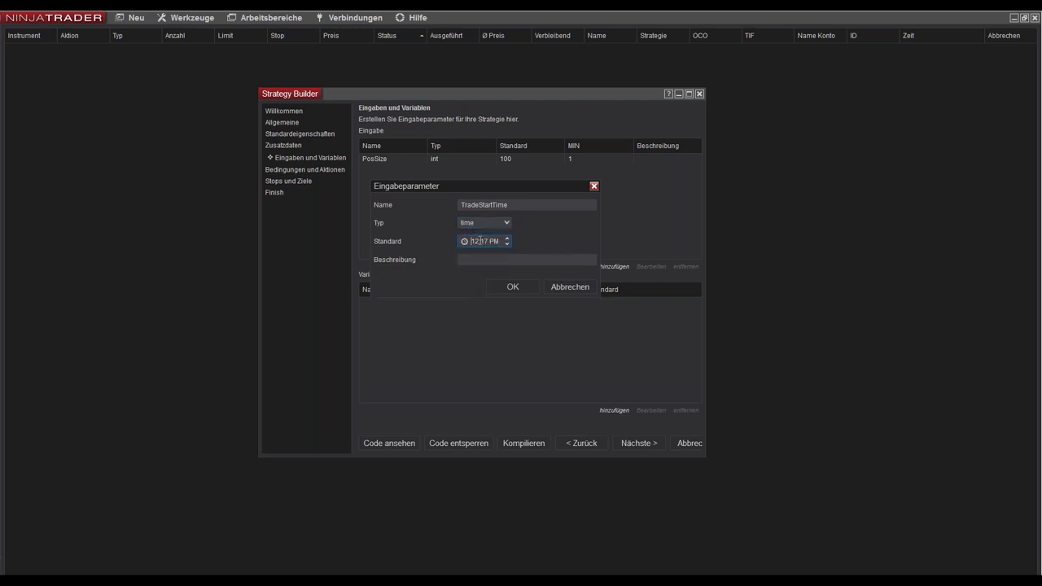
left_click_drag(472, 241, 478, 240)
type("10:15")
left_click(494, 241)
type("A")
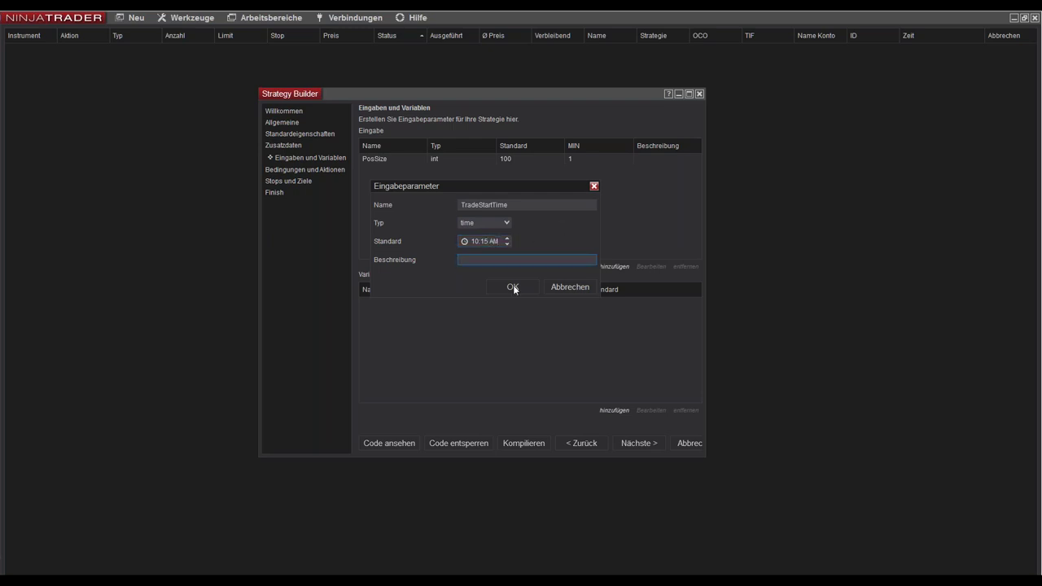
left_click(513, 286)
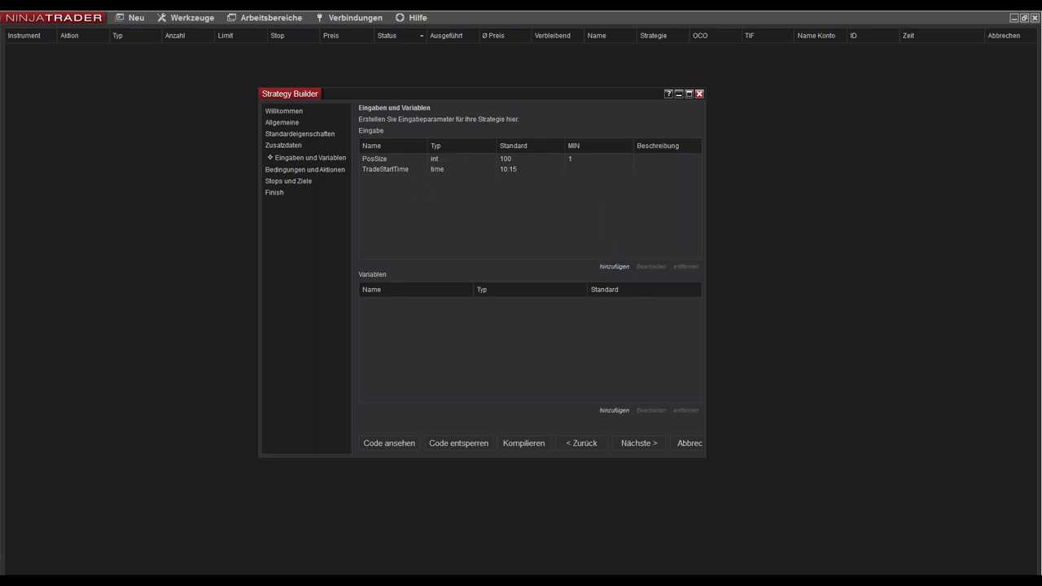
- Add an input parameter TradeEndTime of type time with default 01:15 PM
left_click(612, 267)
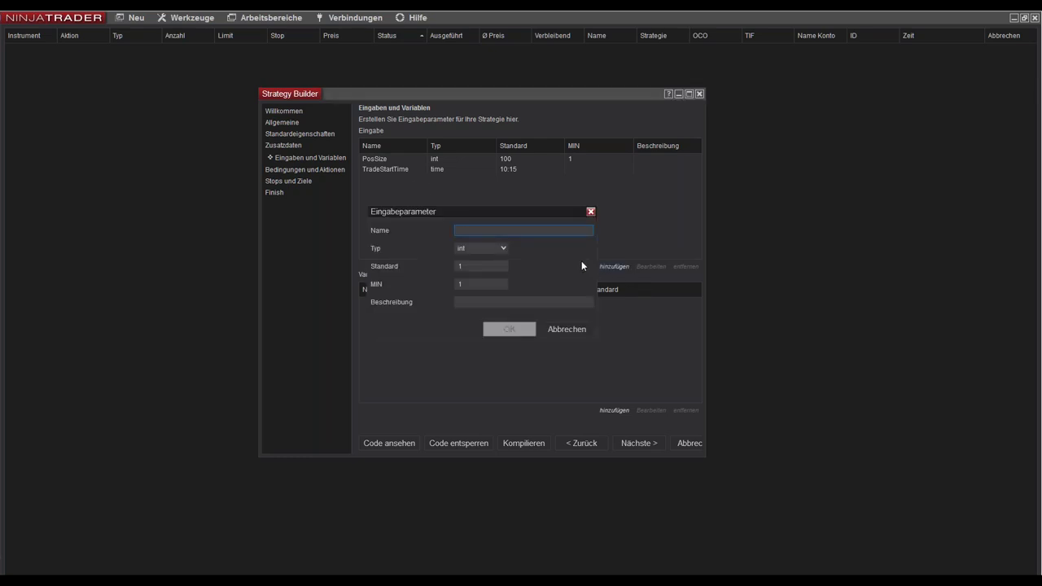
left_click_drag(482, 209, 495, 203)
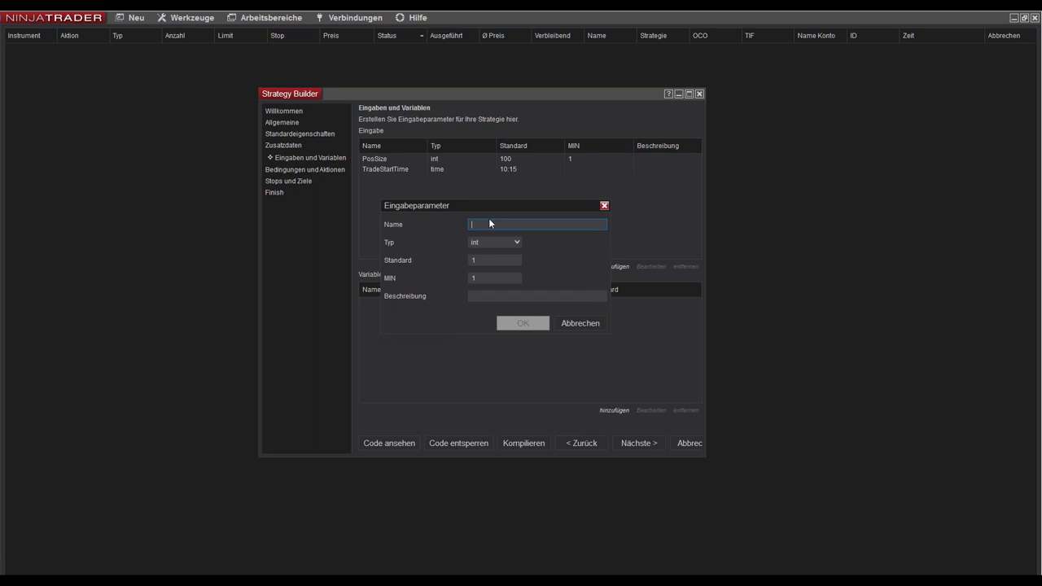
type("Trade")
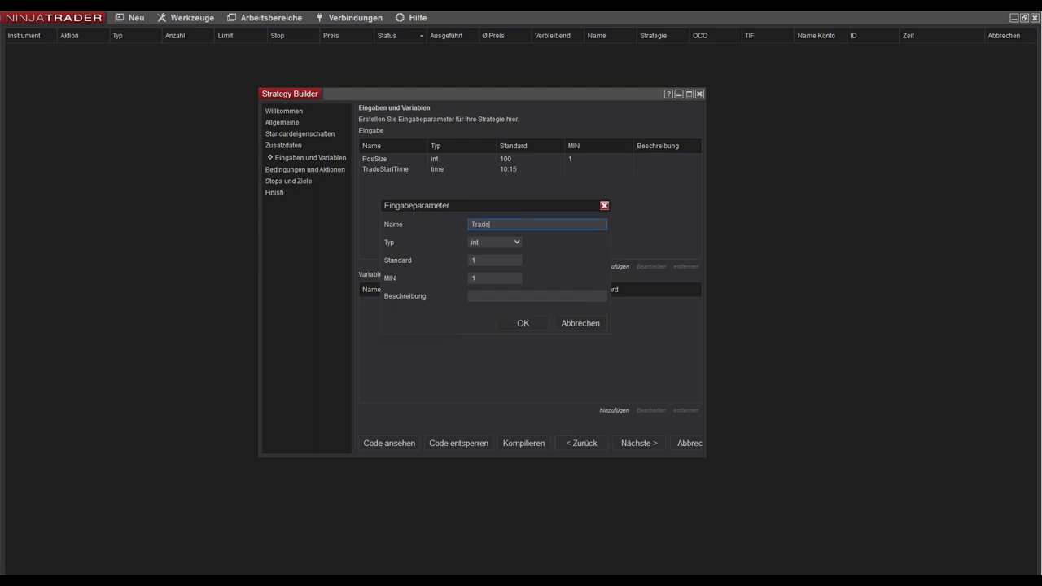
type("EndTime")
left_click(487, 242)
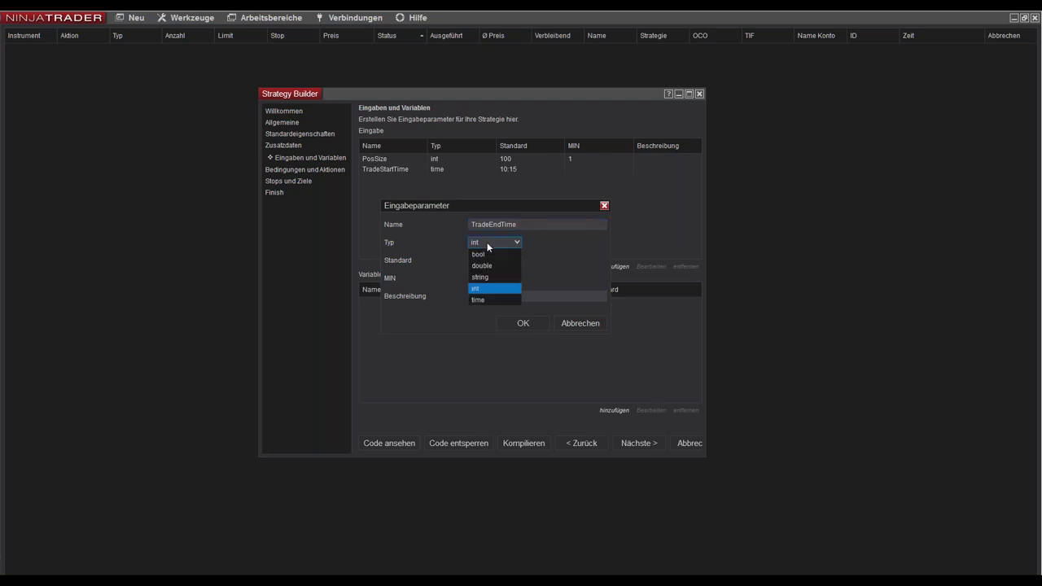
left_click(484, 299)
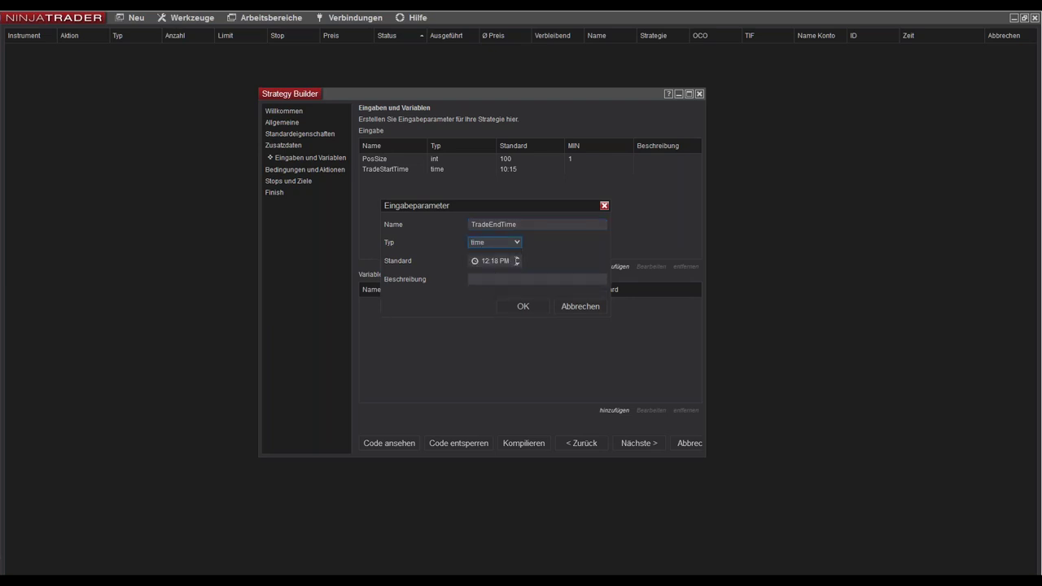
left_click(477, 260)
type("1")
key("Tab")
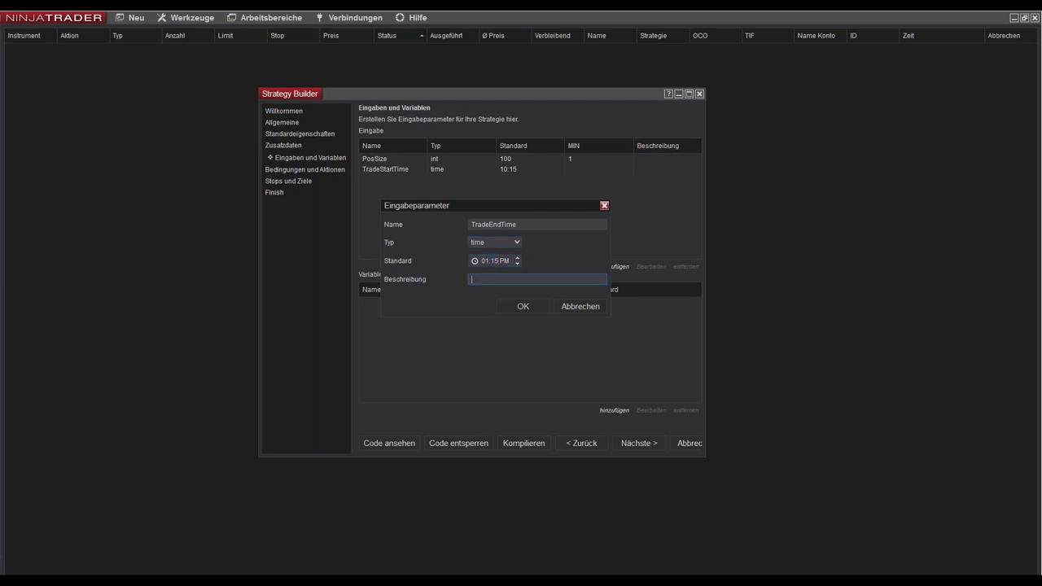
left_click(522, 308)
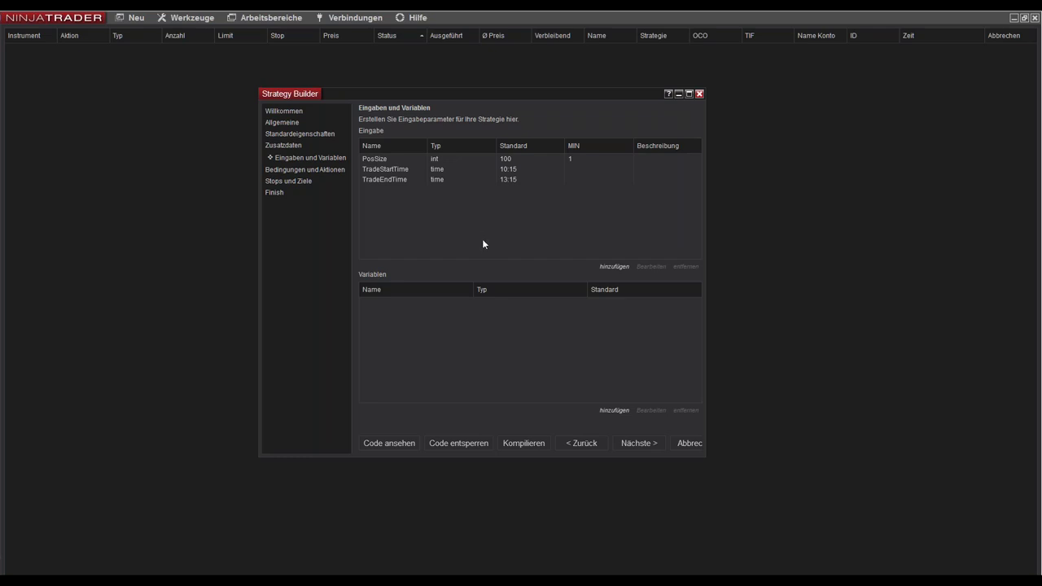
- Add an input parameter ProfitTargetPercent of type double with default 0.02 and minimum 0.001
left_click(613, 267)
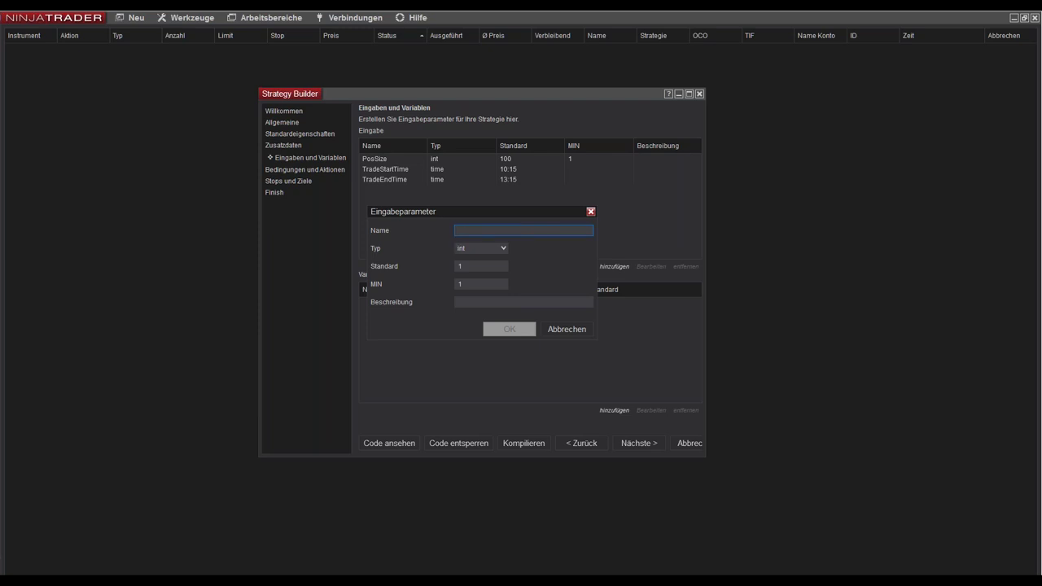
type("Pro")
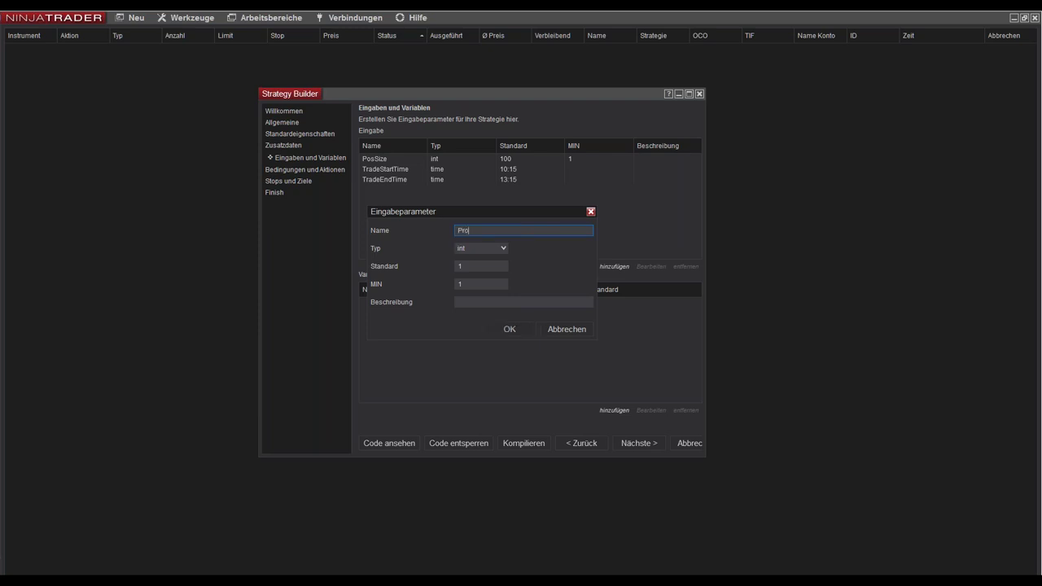
type("fitTargetPercent")
left_click(496, 248)
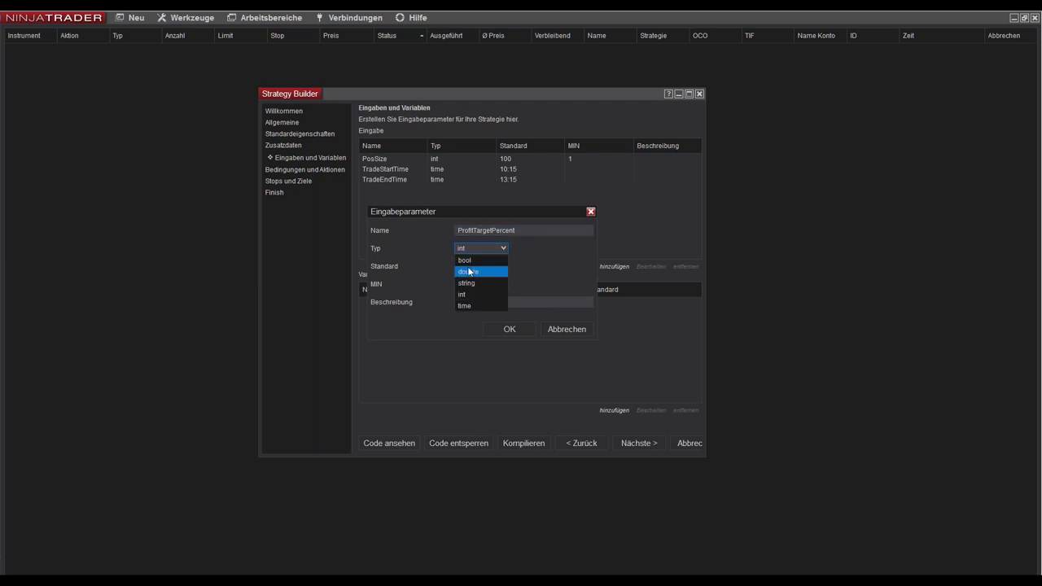
left_click(469, 272)
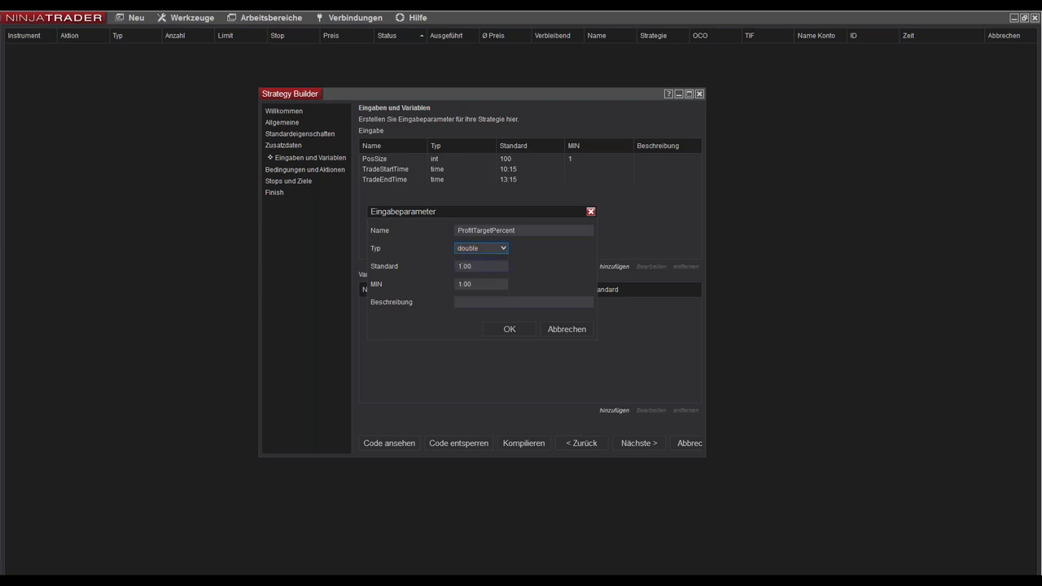
double_click(461, 266)
type("0.0")
key("Tab")
type("0.00")
left_click(508, 330)
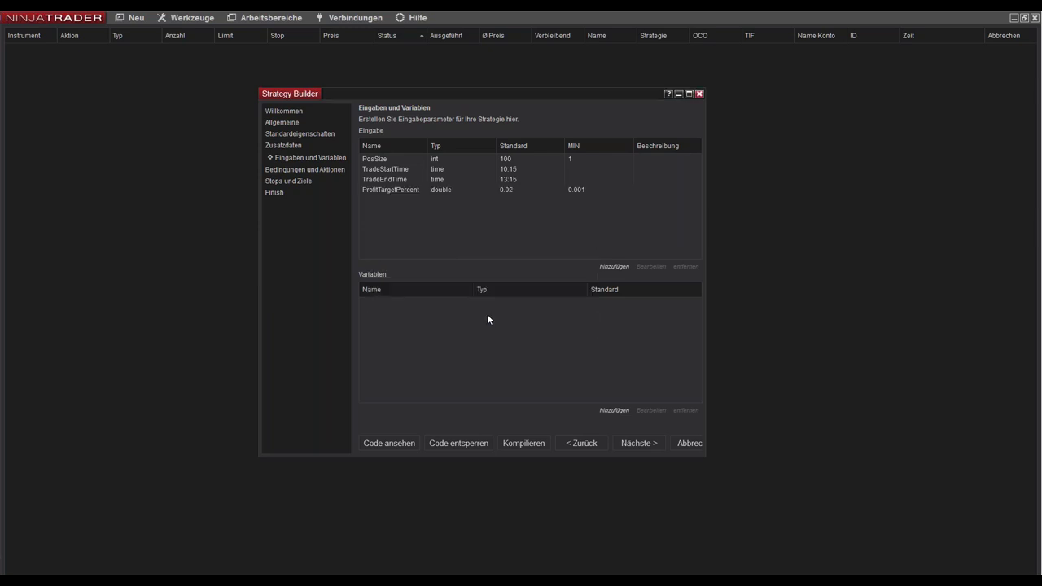
- Add an input parameter StopLossPercent of type double with default 0.01 and minimum 0.001, and proceed to the conditions and actions page
left_click(619, 270)
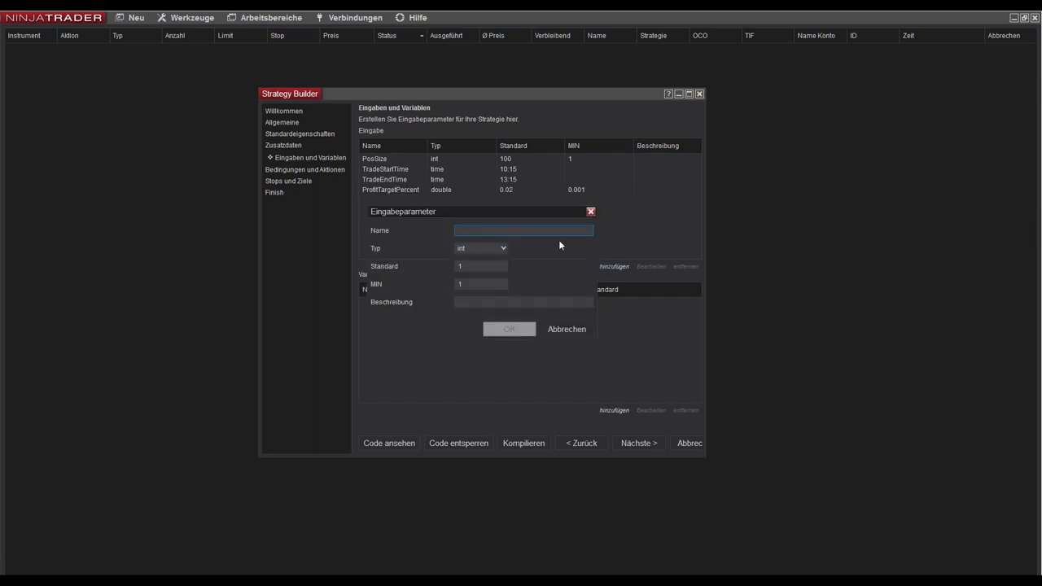
type("StopLoss")
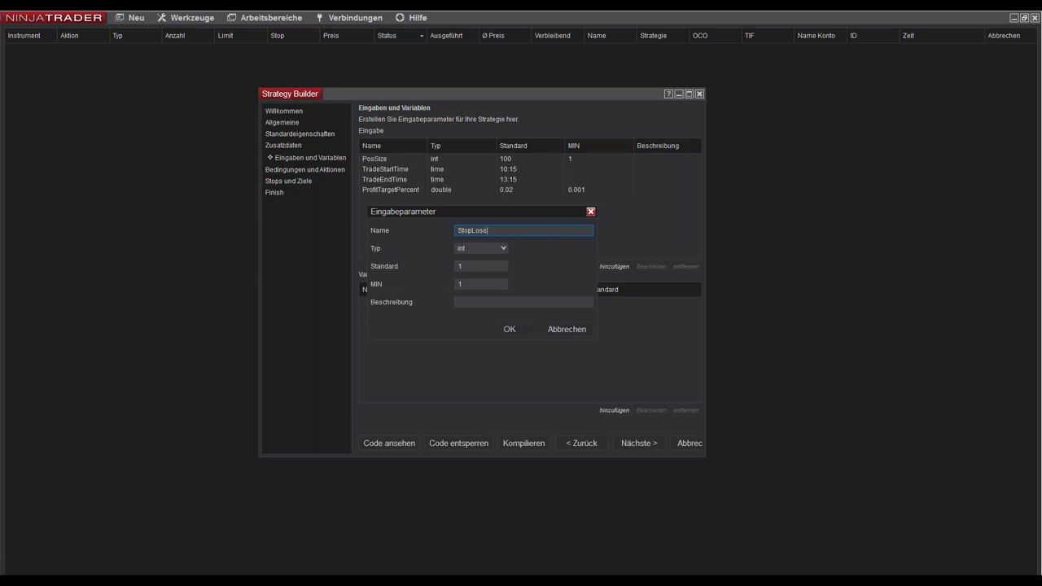
type("Percent")
left_click(505, 248)
left_click(486, 268)
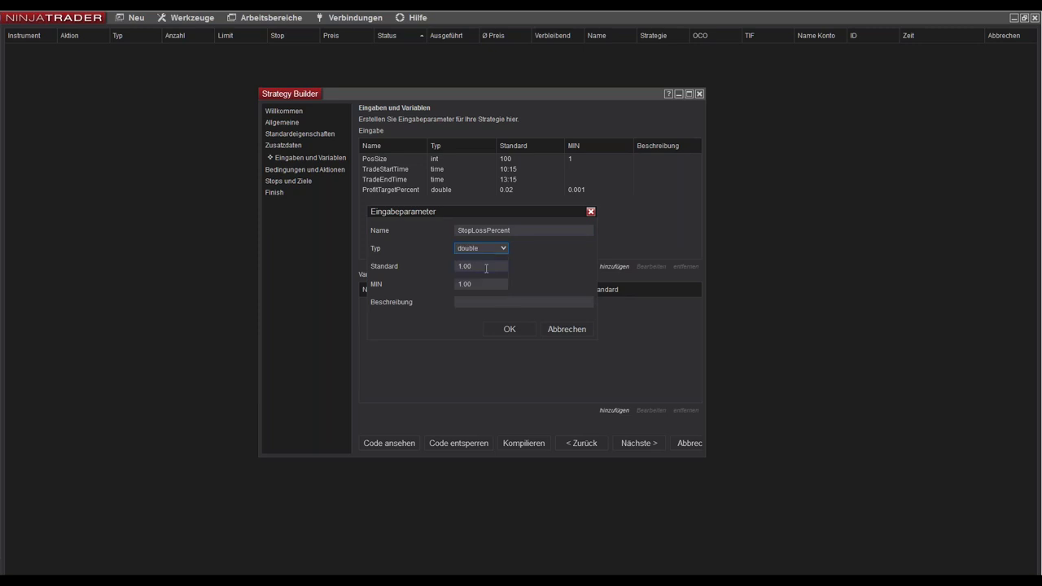
double_click(473, 267)
type("0.01")
key("Tab")
left_click(510, 330)
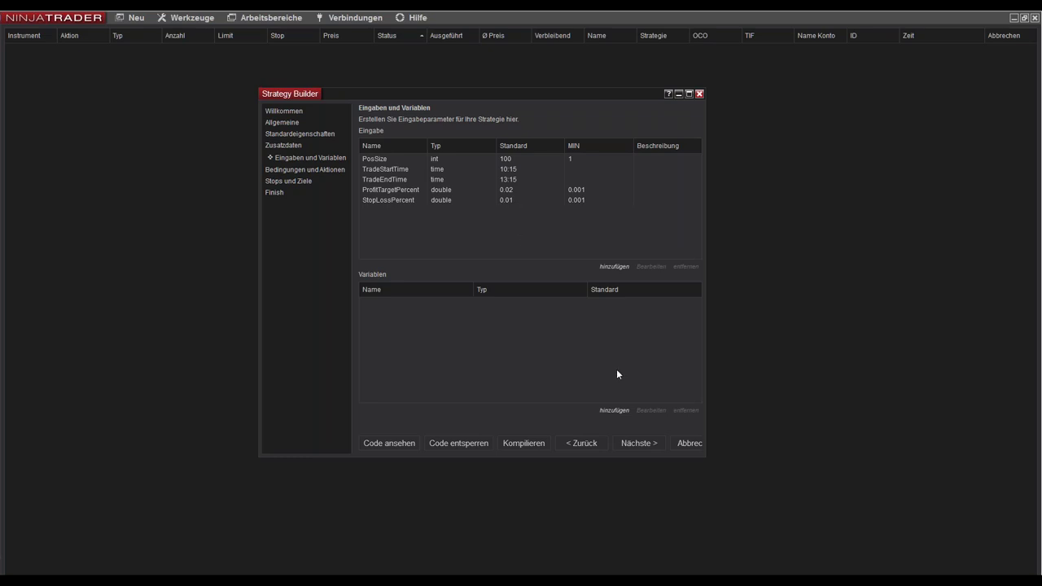
left_click(632, 441)
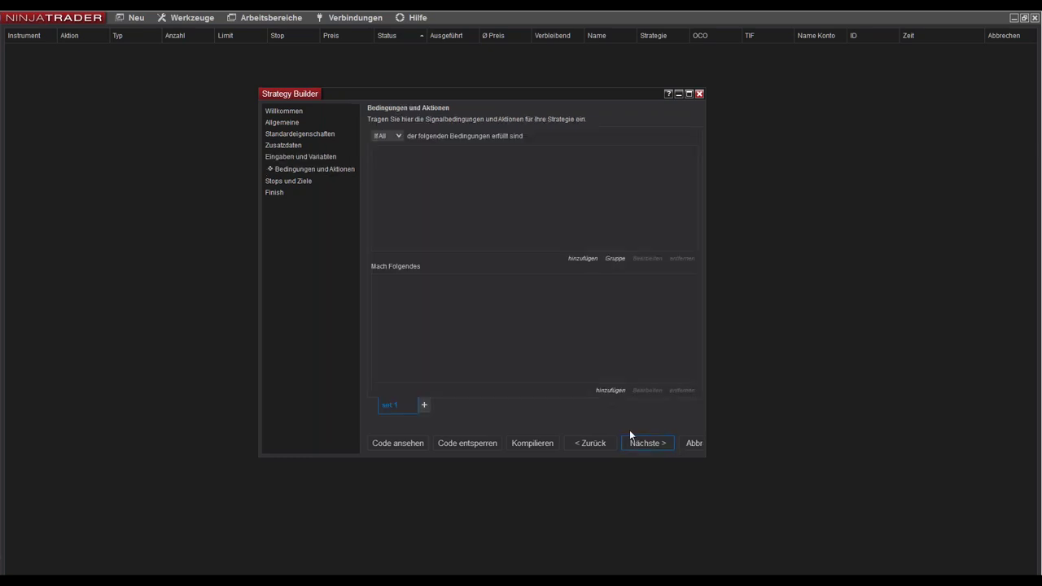